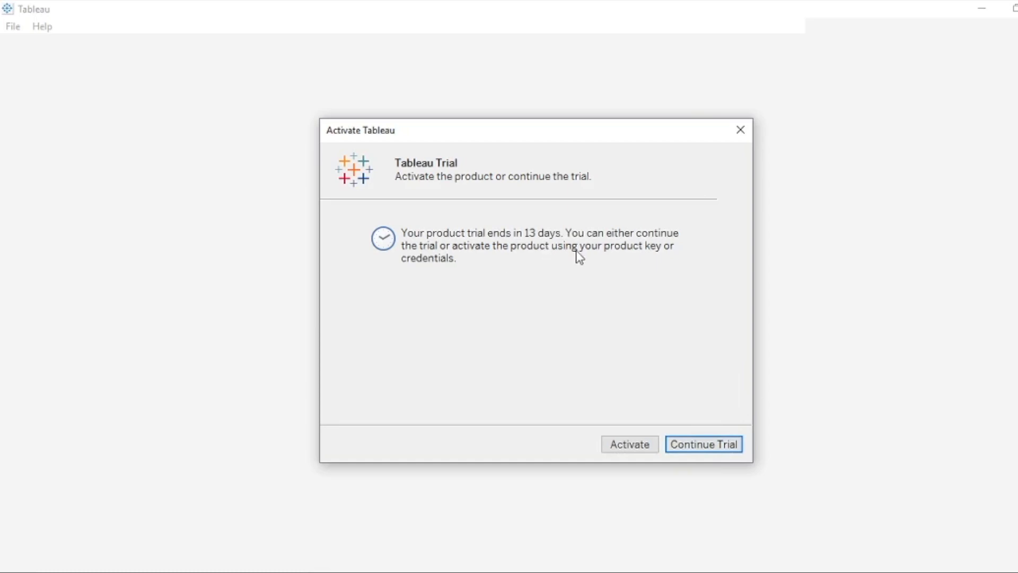
Continue the product trial and browse the full list of available server connectors, returning to the start page.
click(709, 448)
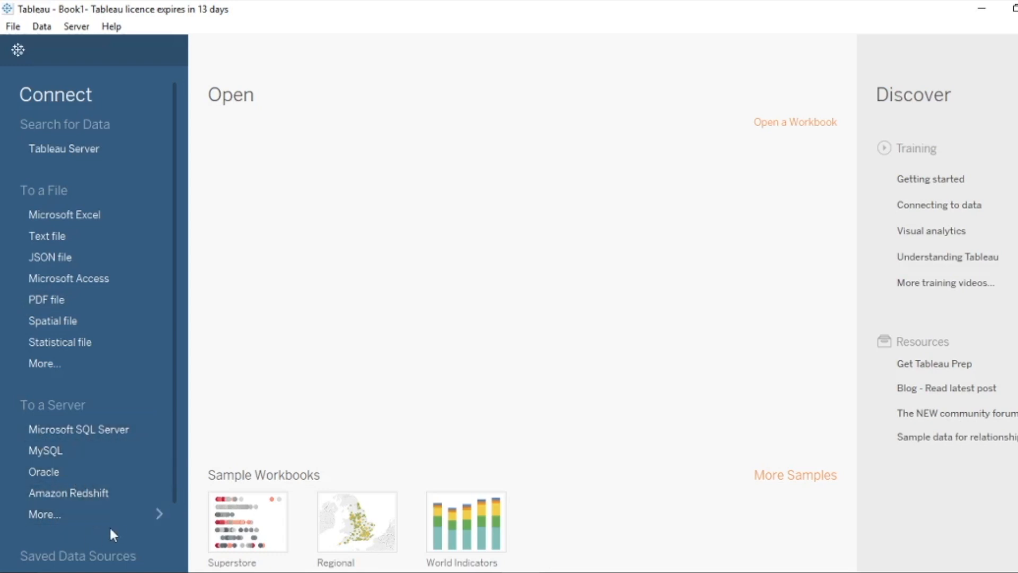
click(144, 517)
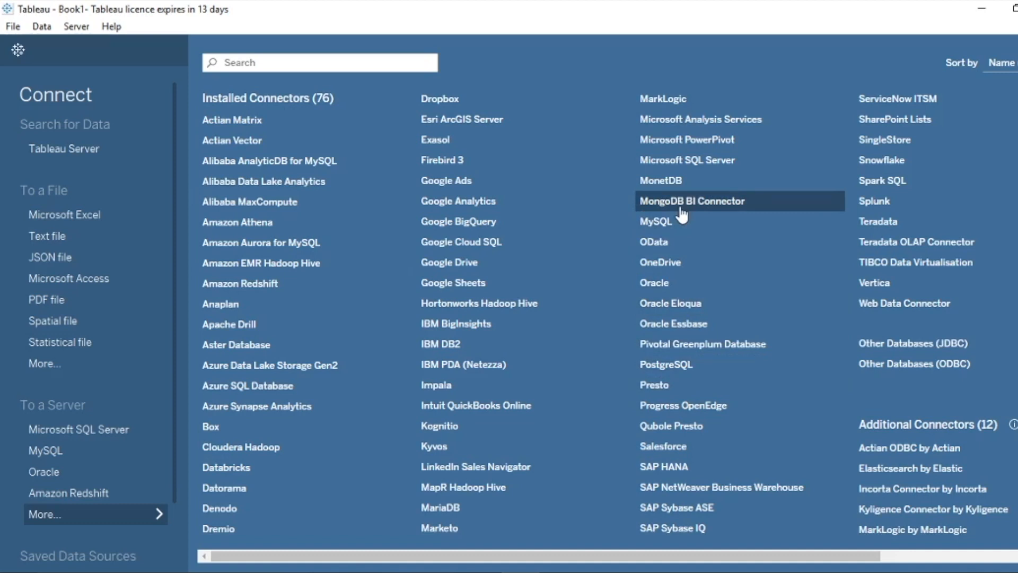
drag(759, 554, 946, 555)
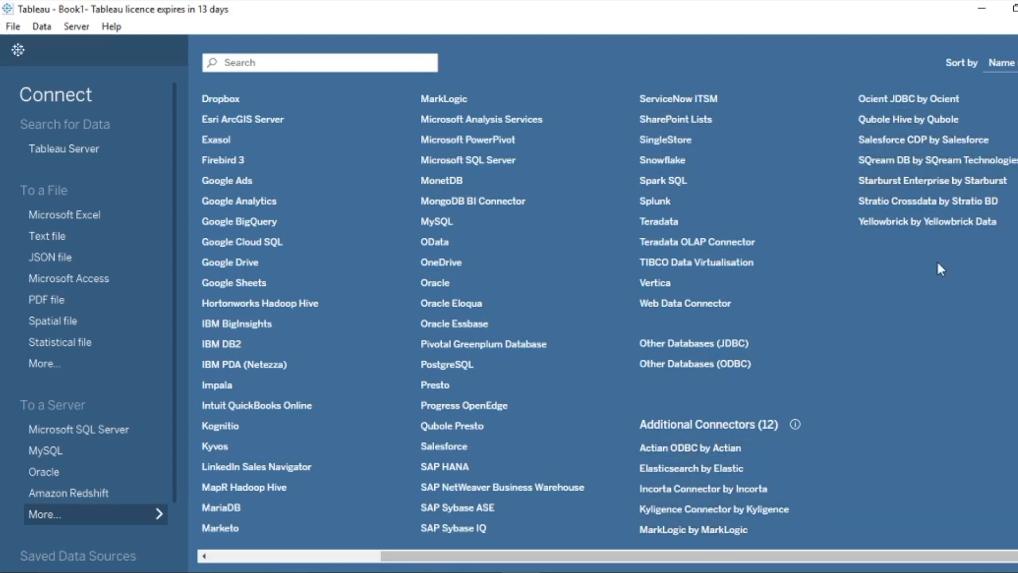
drag(935, 552, 766, 554)
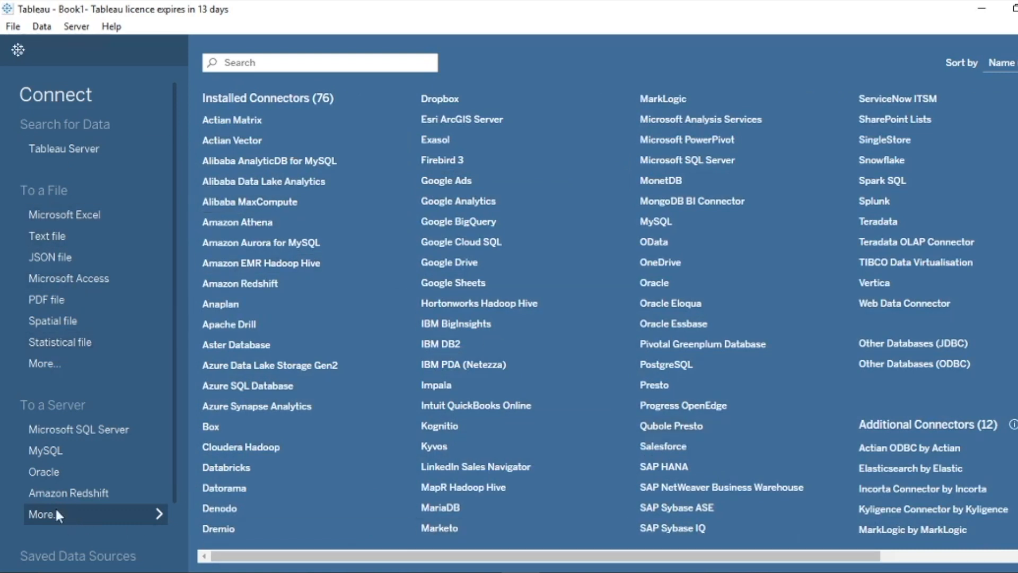
click(121, 517)
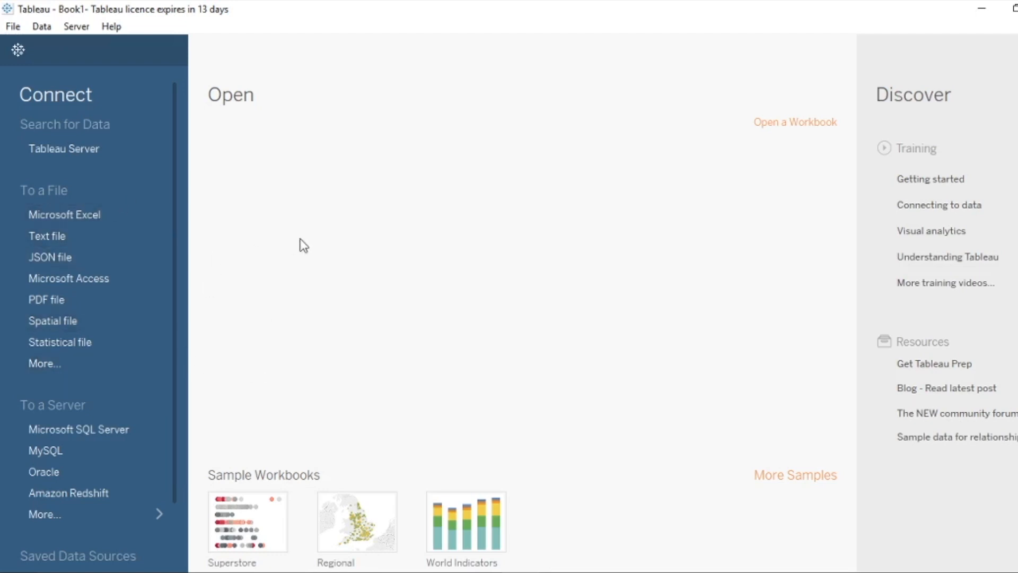
Connect to the Excel workbook Sample - Superstore.xls and show its data source page.
click(84, 214)
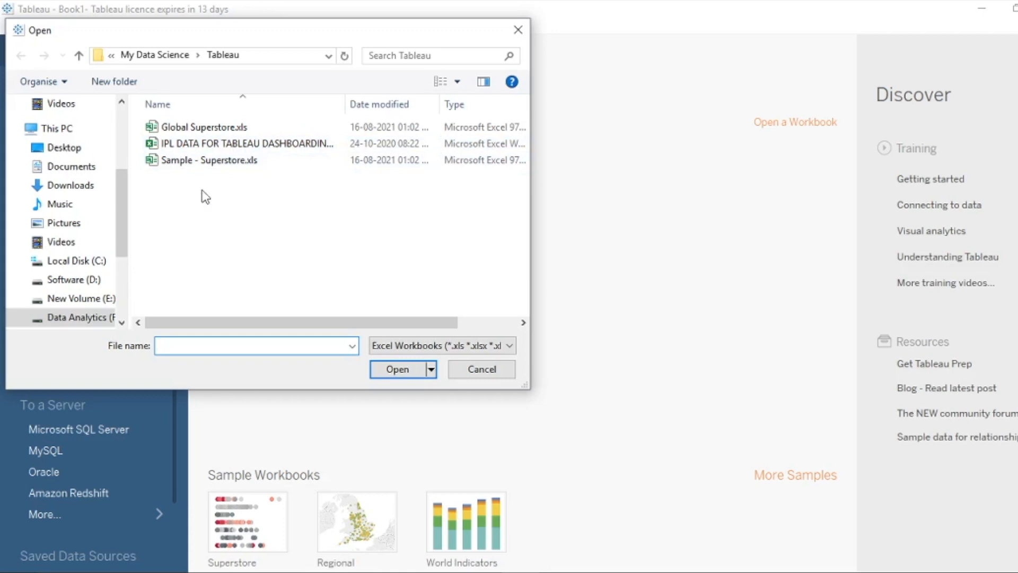
click(246, 162)
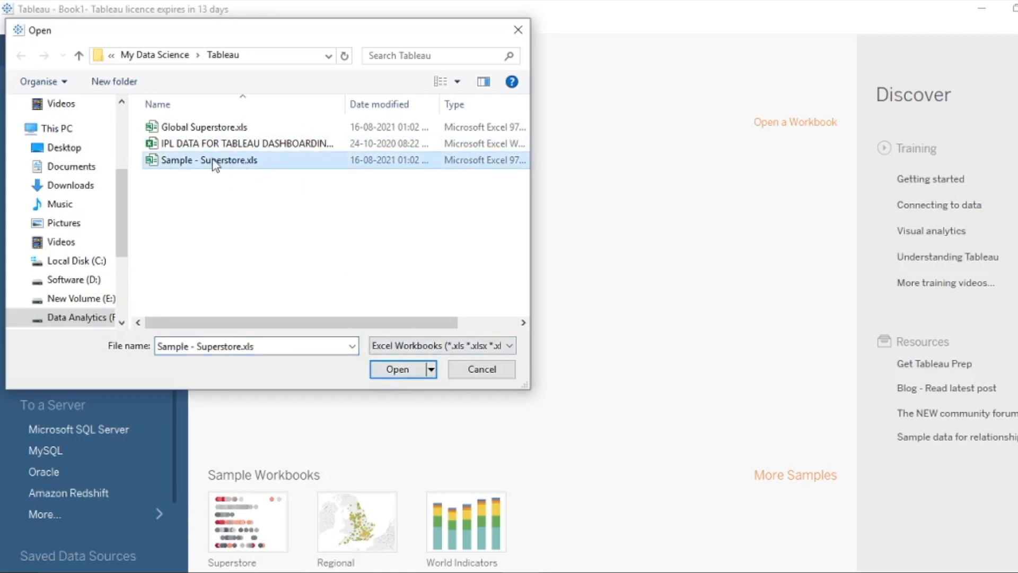
click(403, 369)
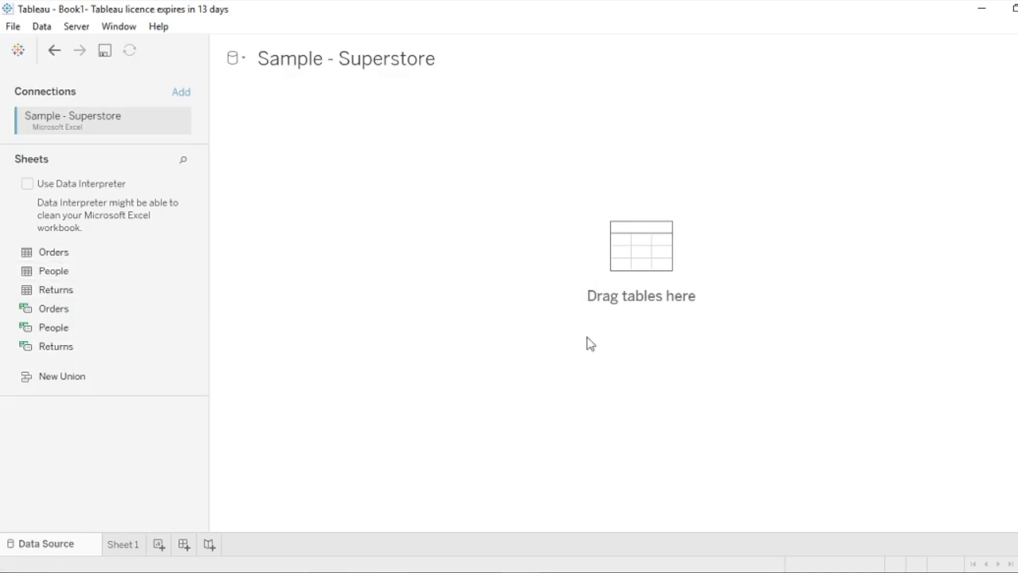
click(23, 53)
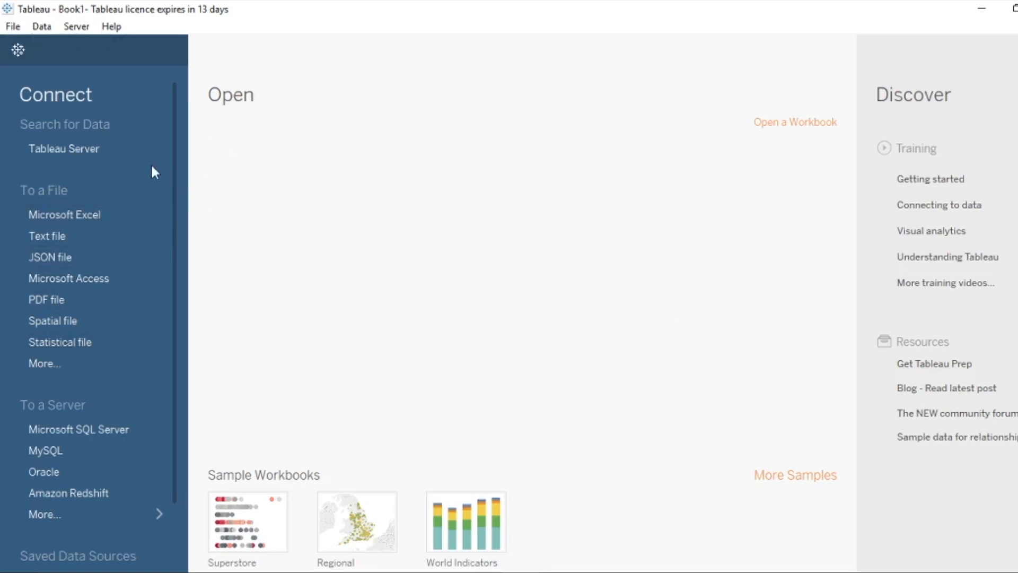
click(17, 49)
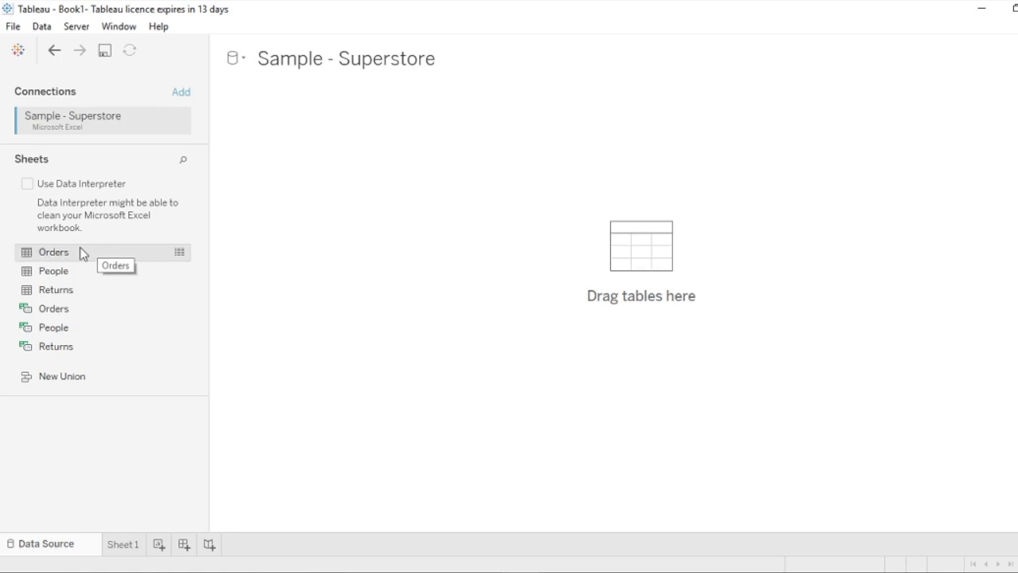
Preview the data of the Orders sheet, examining its rows and all its columns, and close the preview.
click(183, 258)
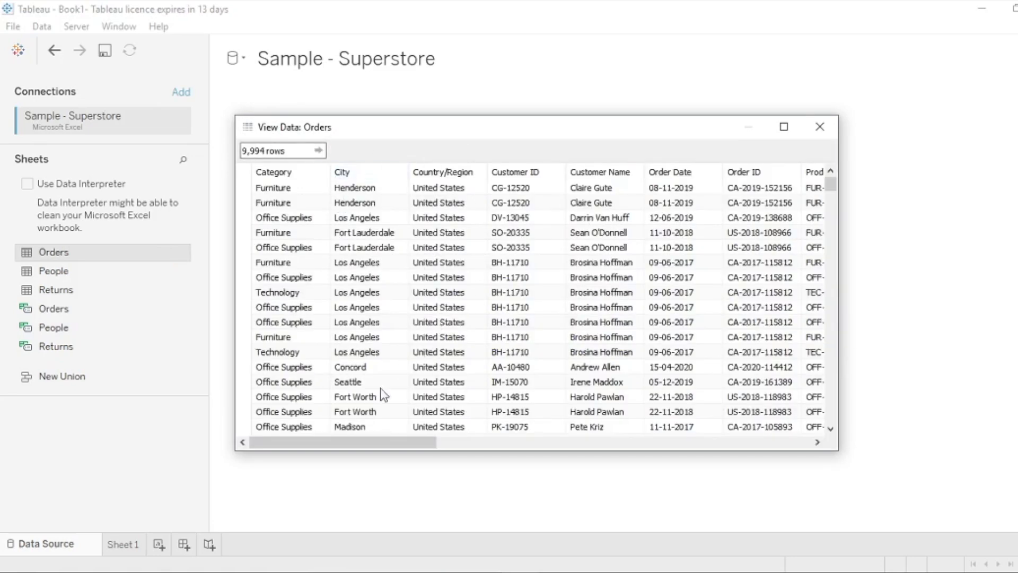
drag(359, 446, 725, 443)
scroll(583, 284, down, 20)
scroll(583, 284, down, 13)
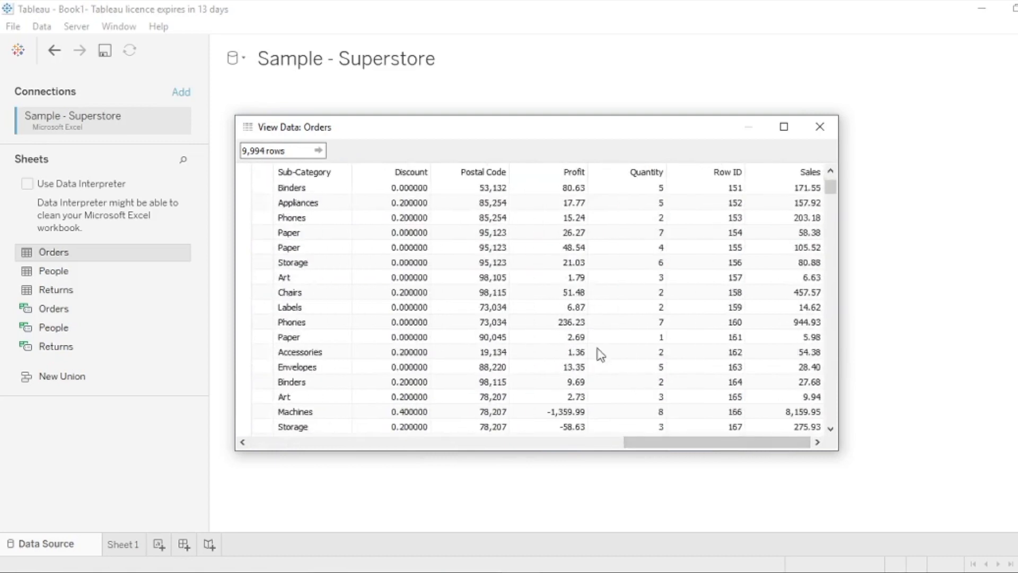
drag(739, 442, 355, 441)
scroll(438, 228, down, 10)
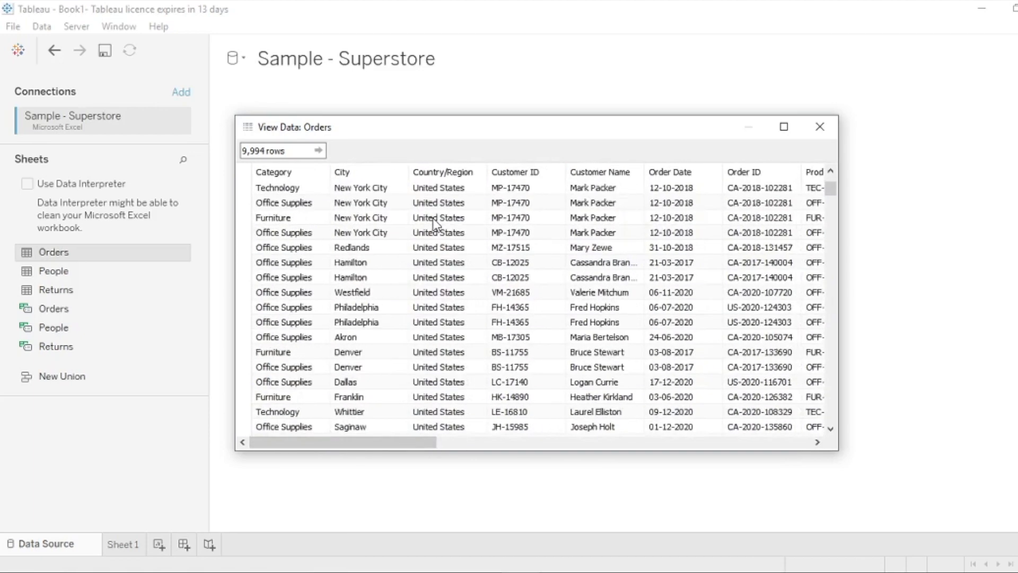
scroll(472, 282, up, 5)
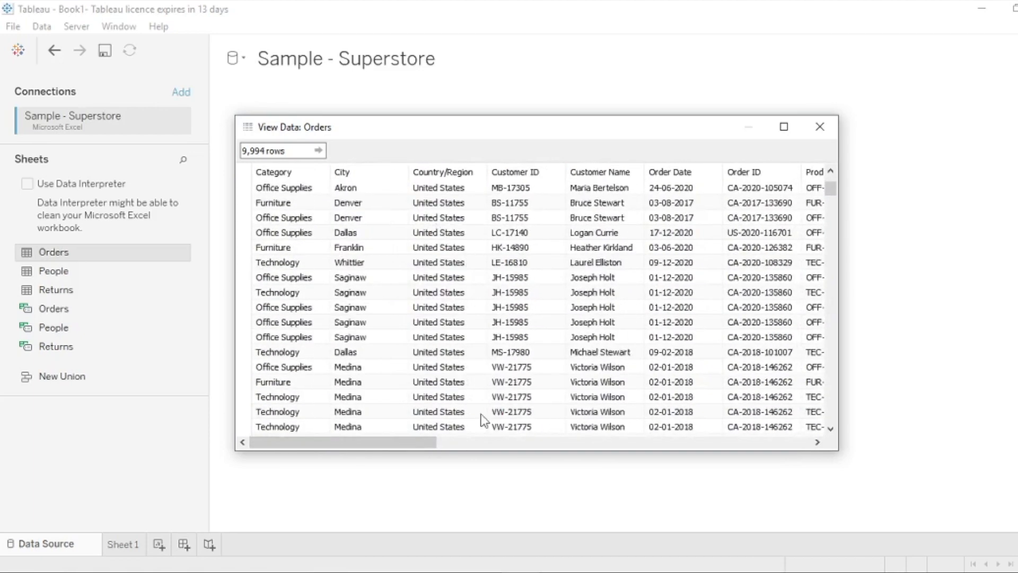
drag(374, 439, 612, 441)
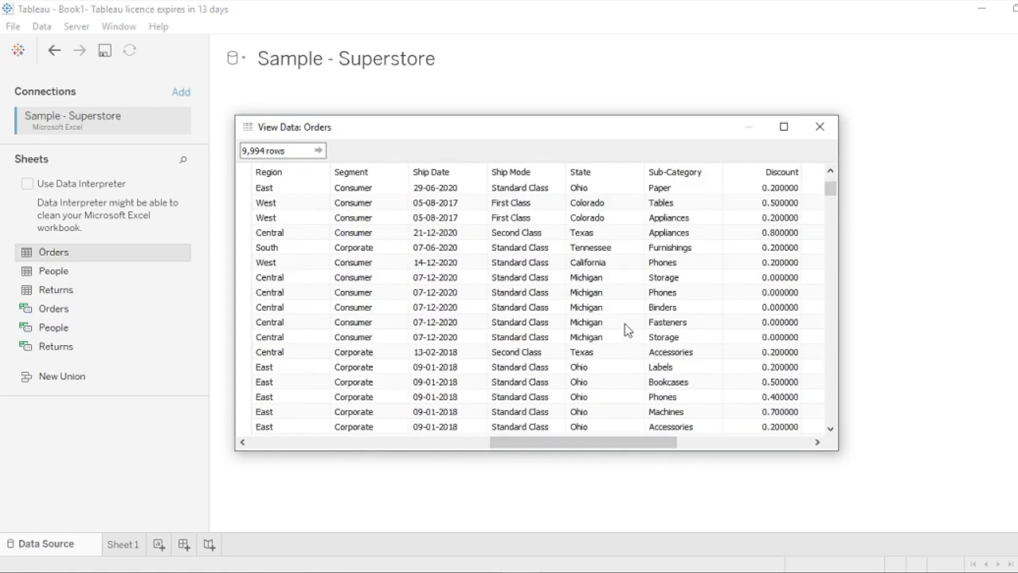
scroll(628, 330, down, 5)
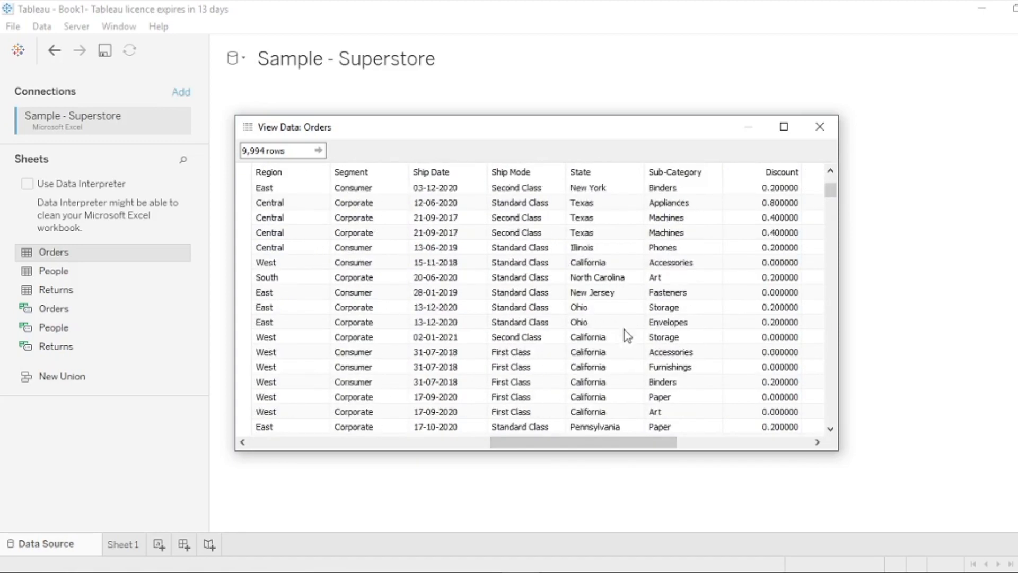
drag(636, 442, 391, 439)
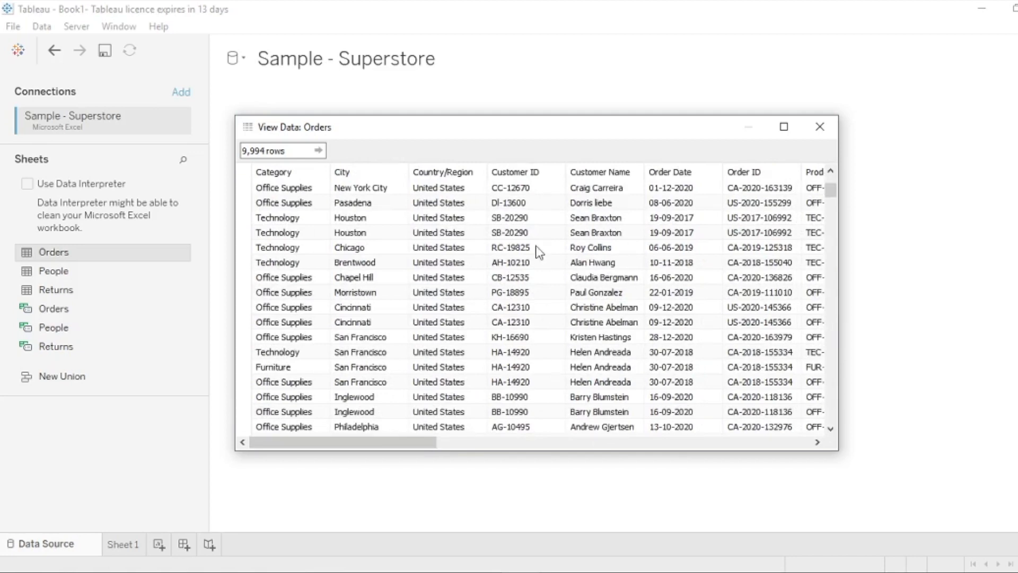
click(818, 128)
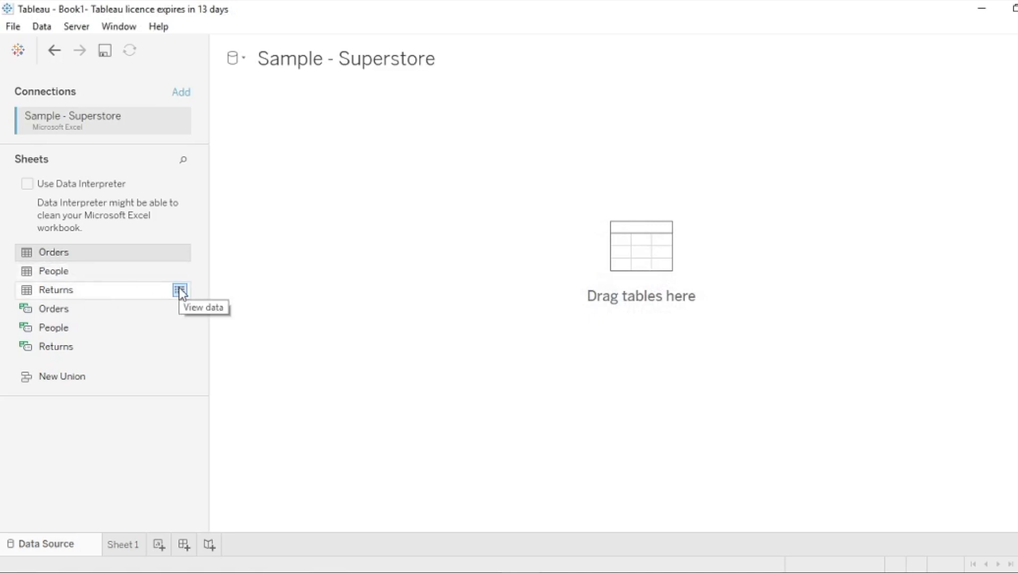
Preview the data of the Returns sheet, examining its Order ID and Returned columns, and close the preview.
click(180, 290)
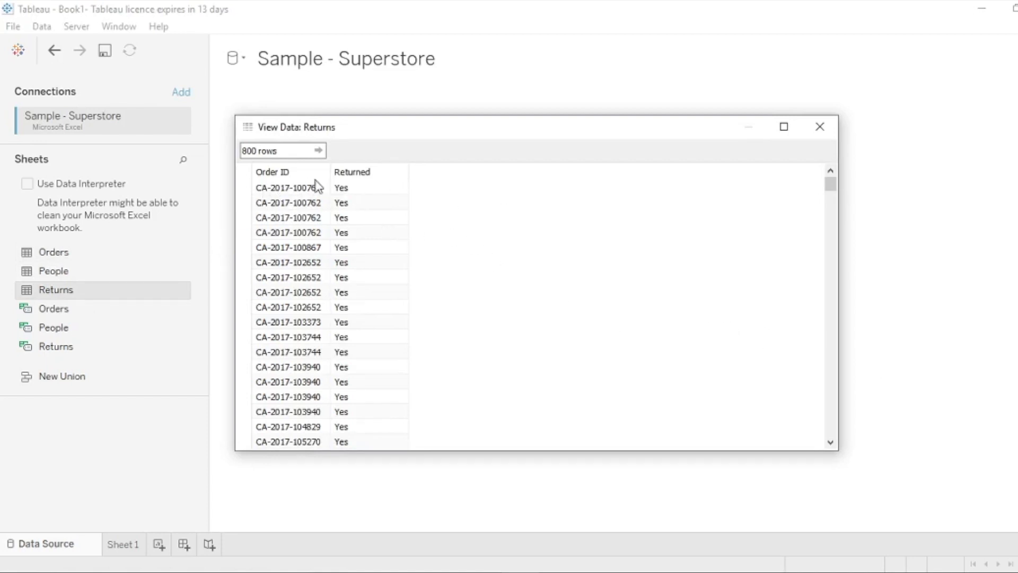
scroll(373, 209, down, 10)
scroll(369, 204, down, 20)
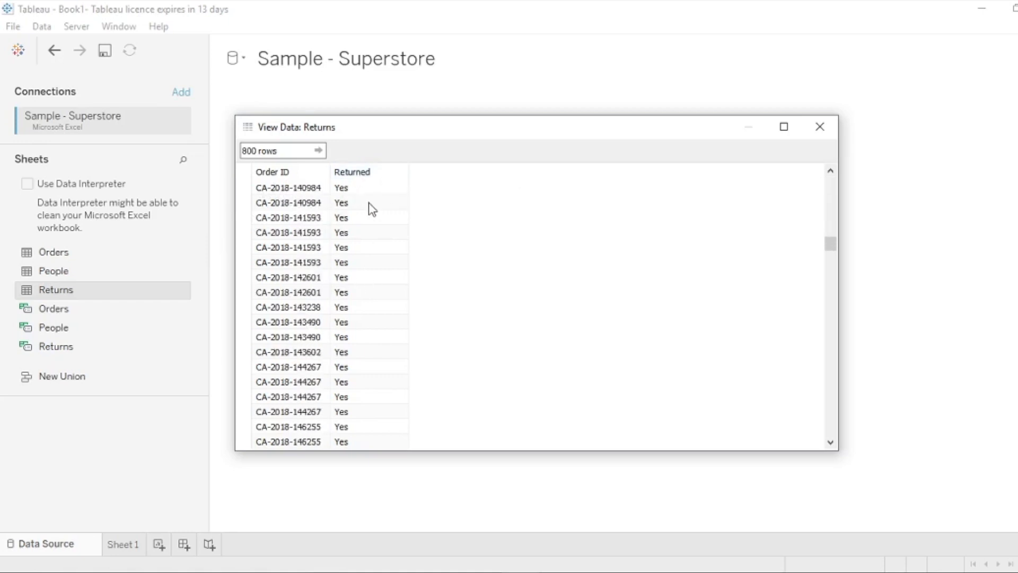
scroll(369, 203, up, 10)
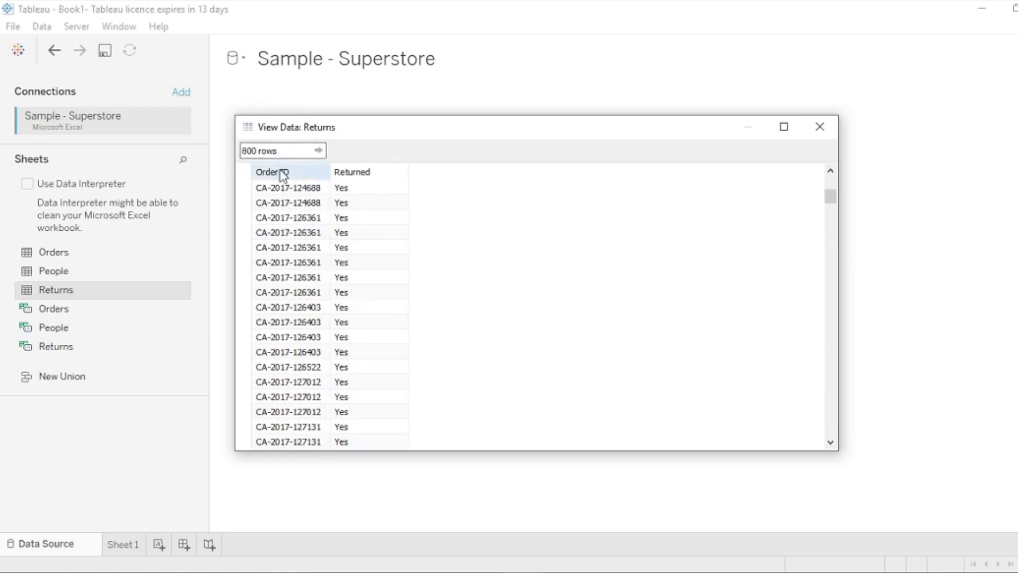
click(820, 128)
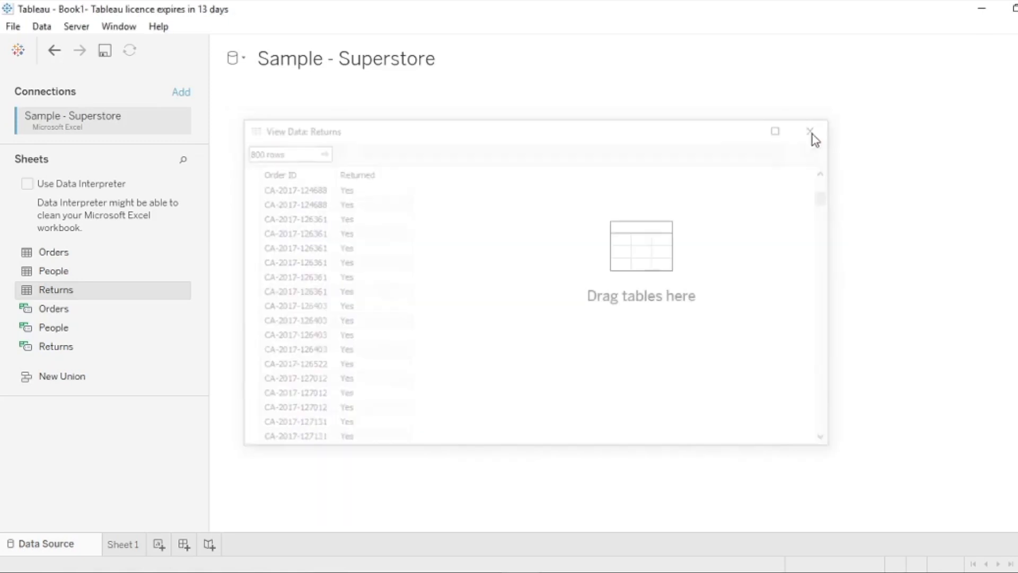
Reopen the Orders data preview to compare its rows and Order ID column with Returns, and close it.
click(180, 253)
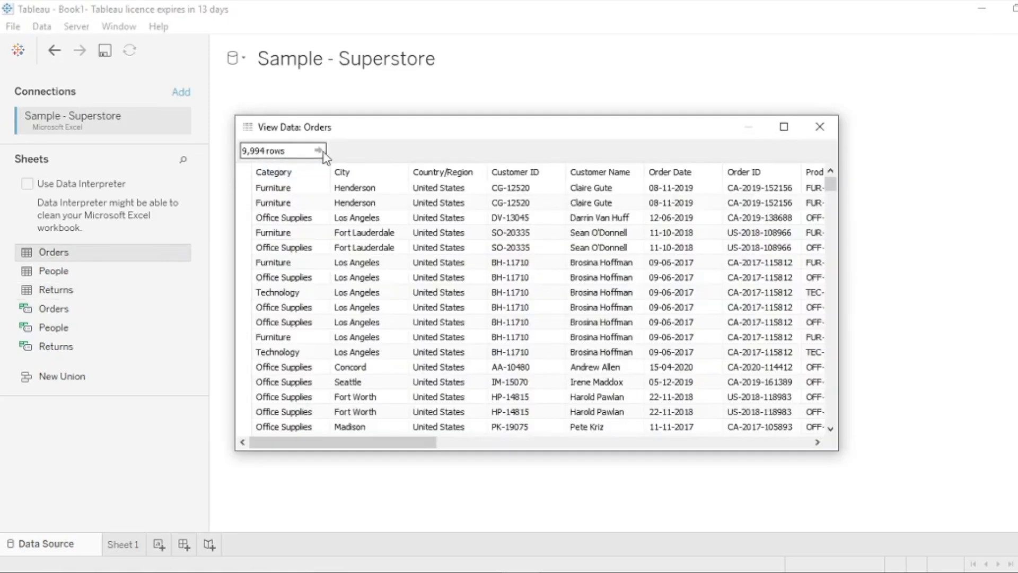
scroll(554, 264, down, 9)
scroll(552, 261, up, 10)
scroll(499, 279, down, 12)
scroll(499, 278, down, 5)
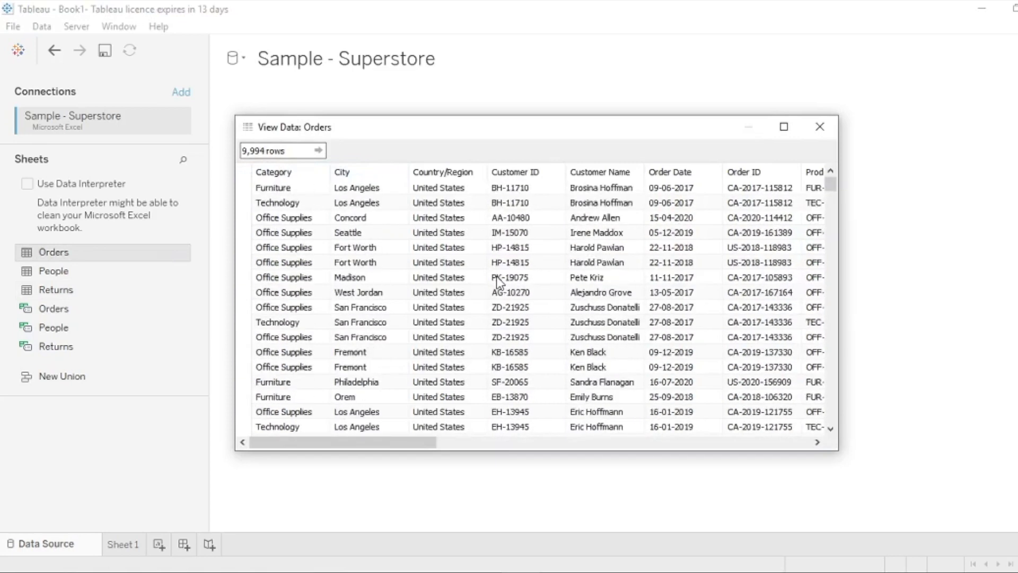
click(822, 129)
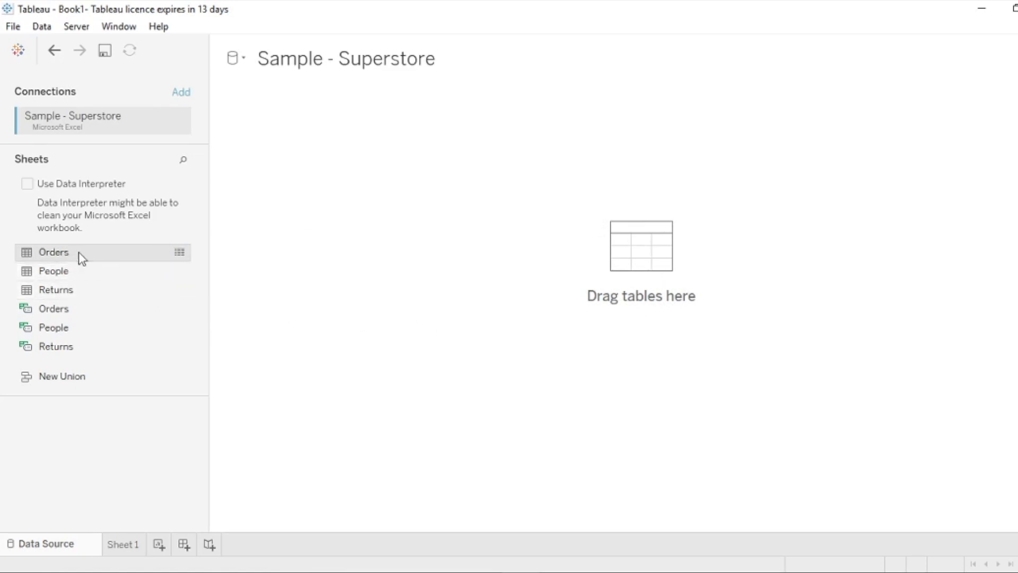
Add the Orders sheet to the data source canvas and collapse the table details beside the data grid.
drag(78, 251, 645, 252)
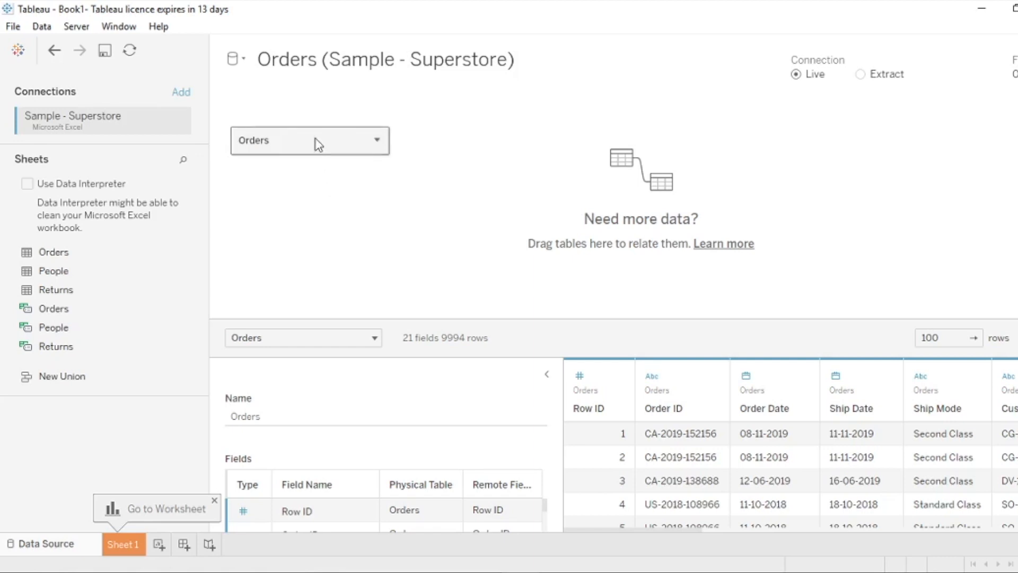
drag(313, 144, 129, 261)
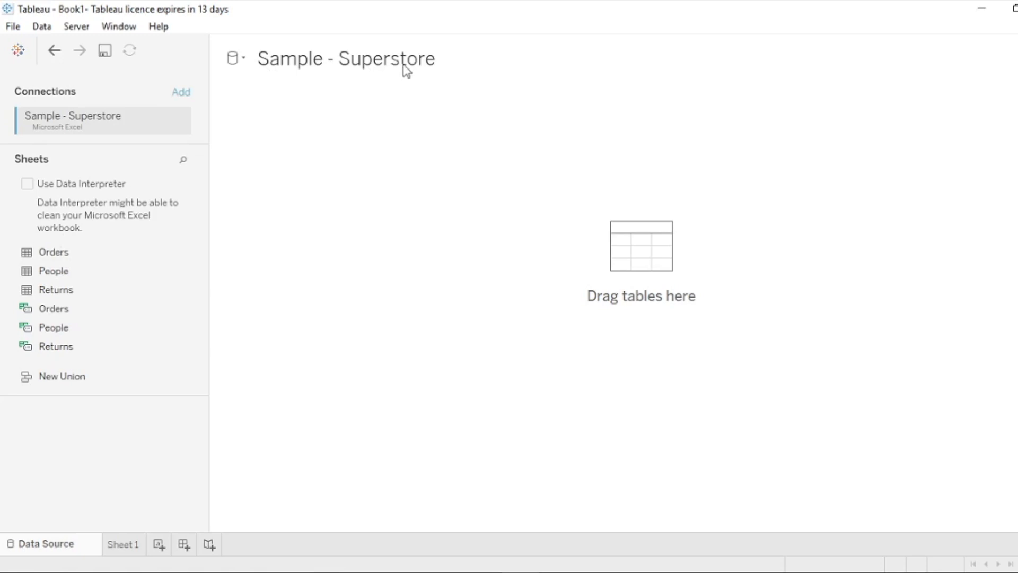
drag(67, 253, 644, 248)
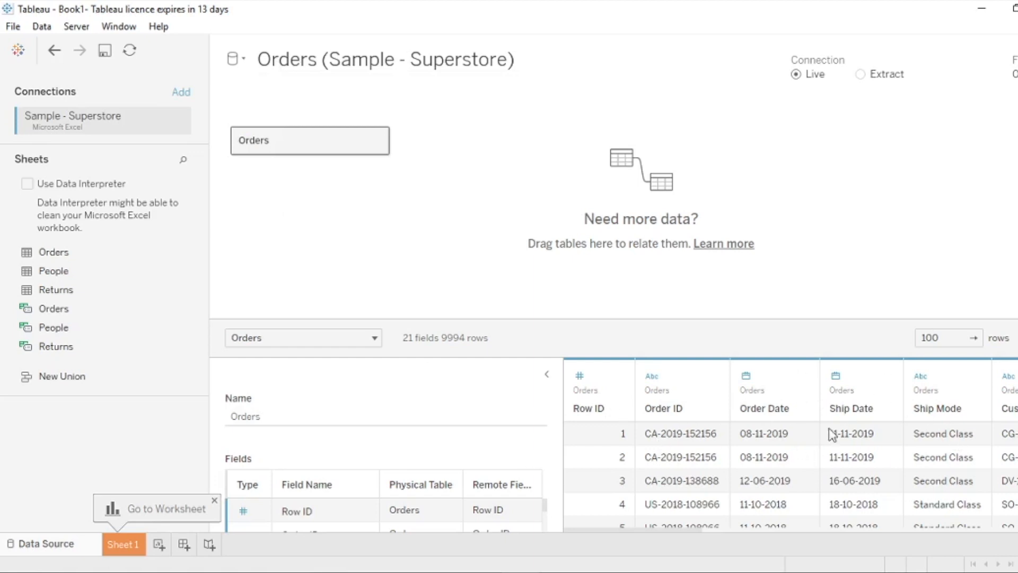
click(546, 375)
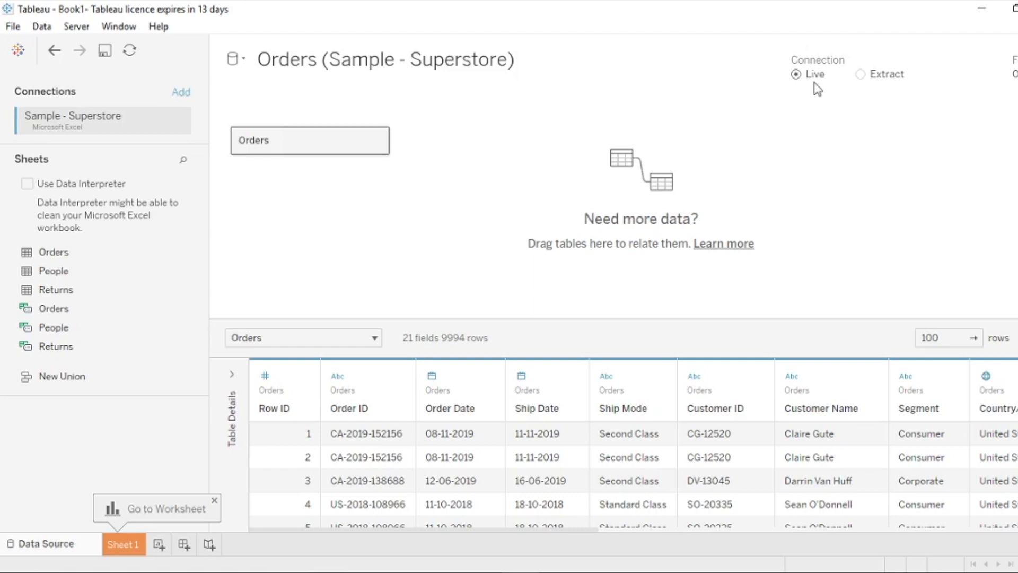
Try the Extract connection mode, set the connection back to Live, and open the Sheet 1 worksheet.
click(869, 76)
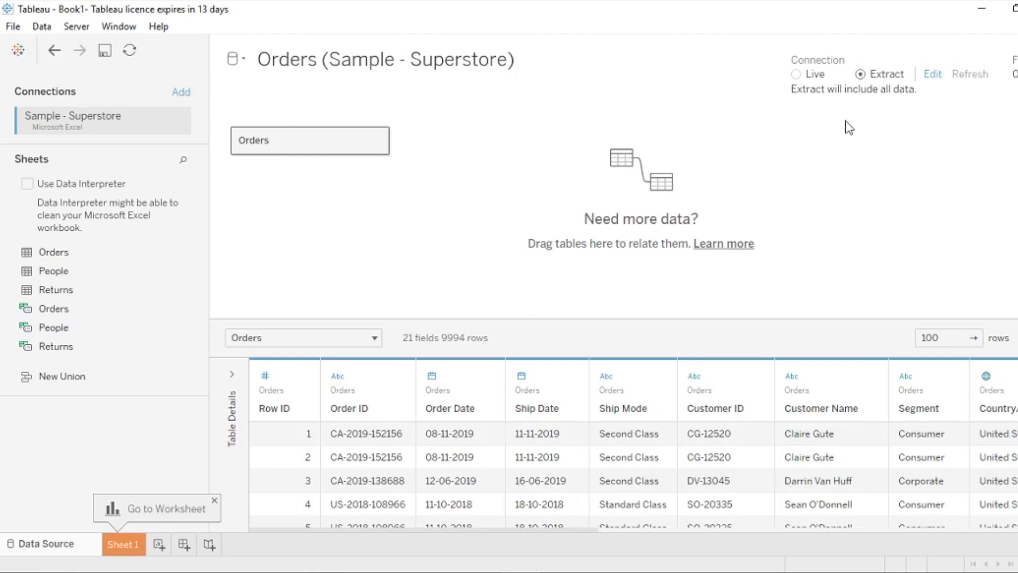
click(802, 77)
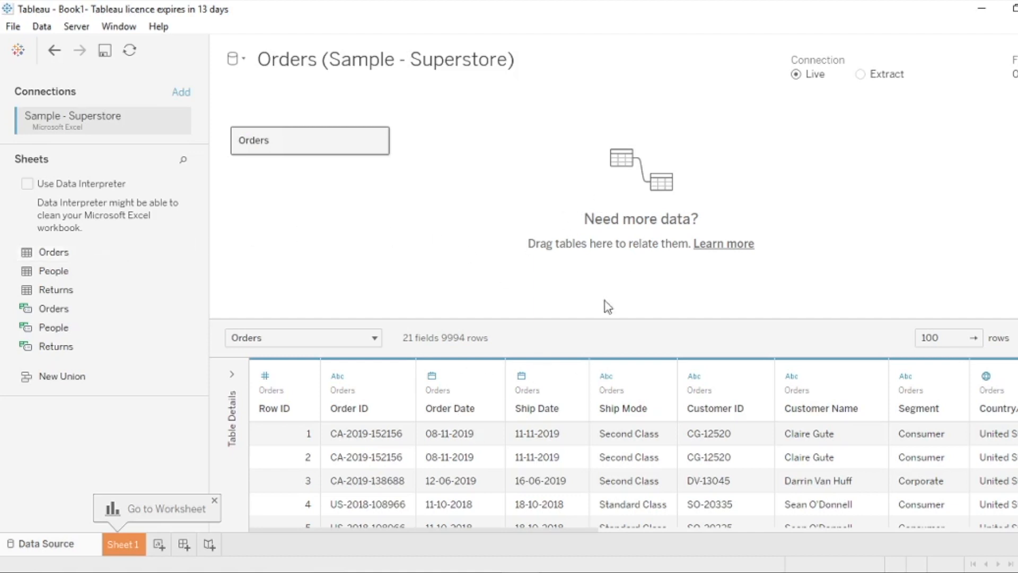
click(131, 542)
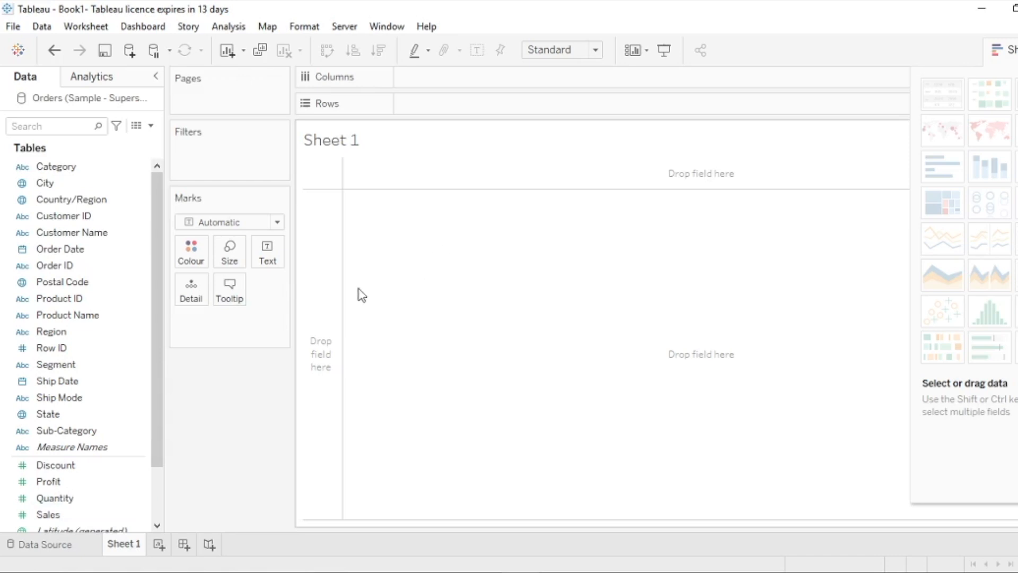